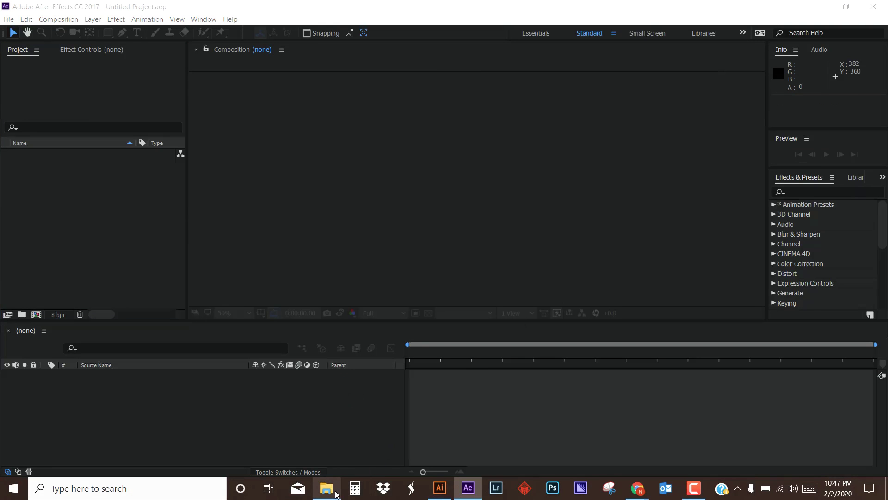
Open Audio Spectrum (CS6).aep from the Audio React Spectrum Music Visualizer folder in After Effects.
mouse_move(336, 492)
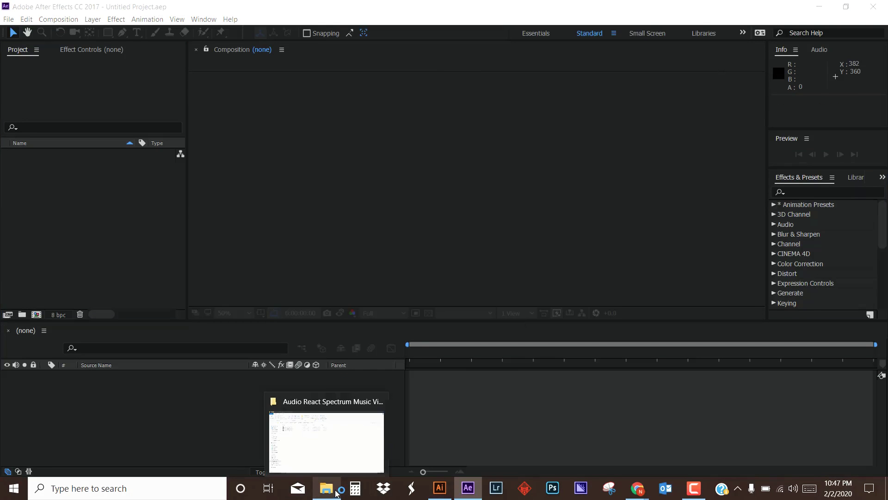
left_click(340, 432)
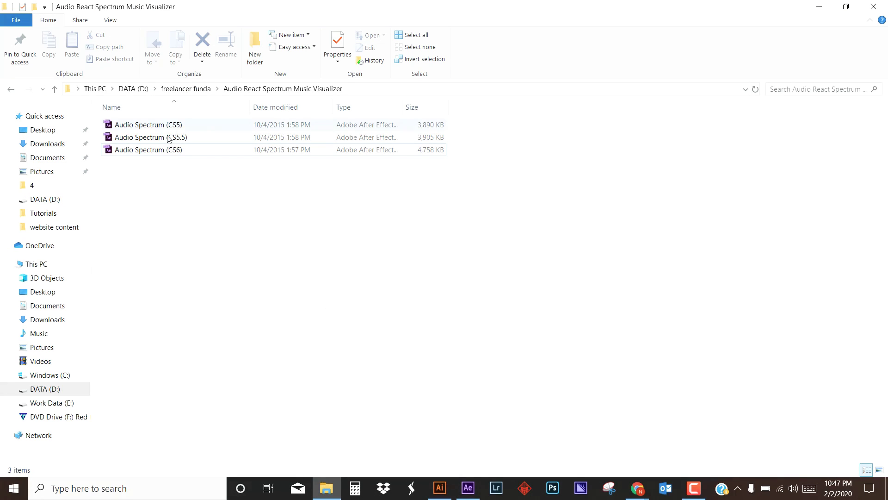
left_click_drag(192, 176, 182, 198)
left_click(178, 127)
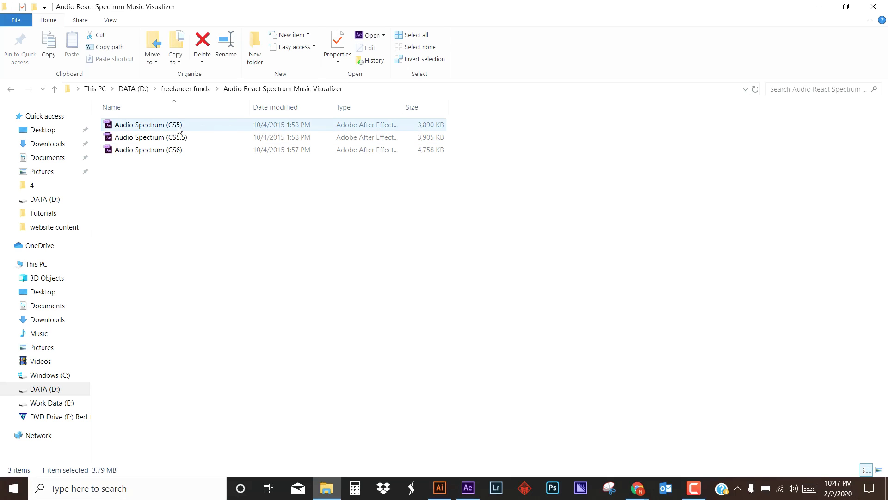
left_click(196, 150)
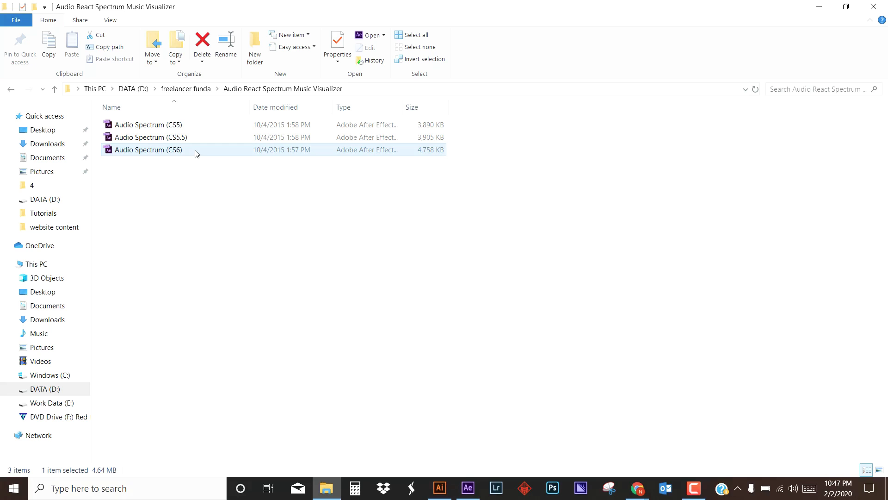
double_click(159, 150)
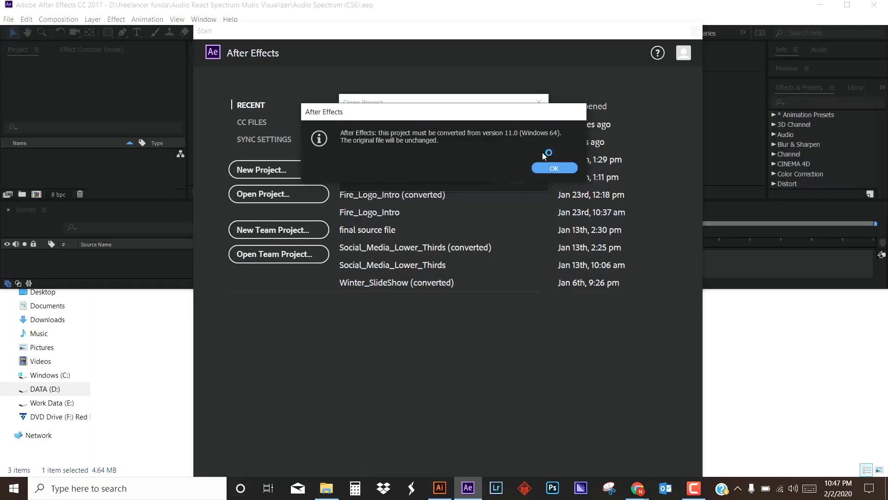
Accept converting the version 11.0 project, maximize After Effects, and select Spectrum Theme 1-1.
left_click(552, 170)
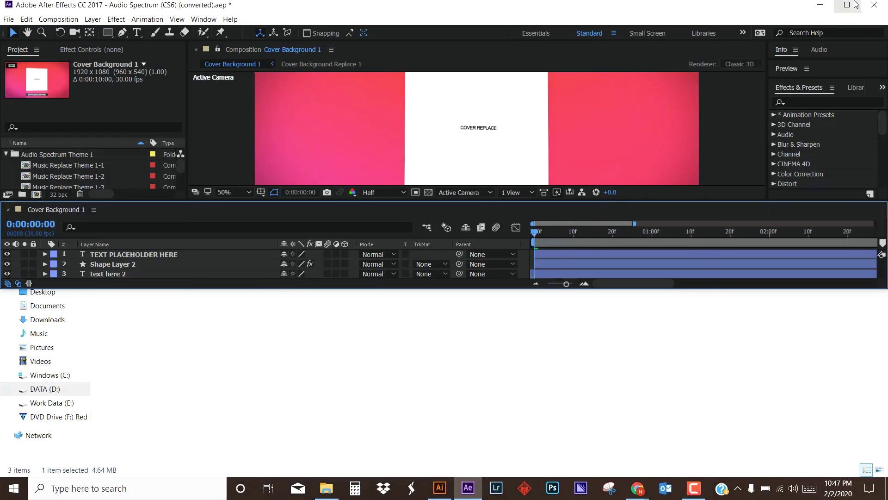
left_click(852, 6)
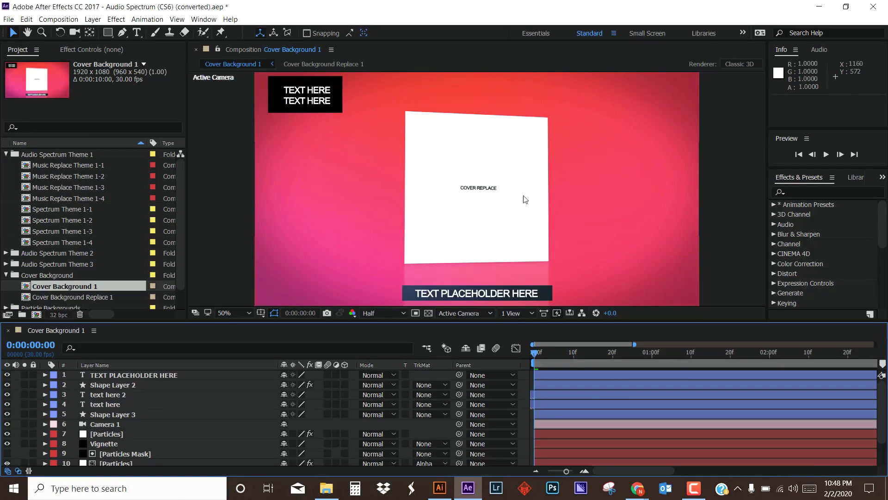
left_click(6, 155)
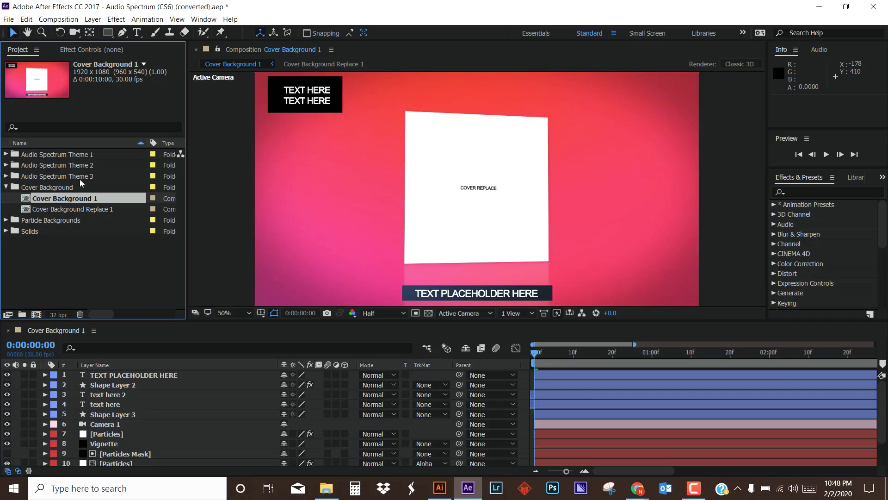
left_click(6, 155)
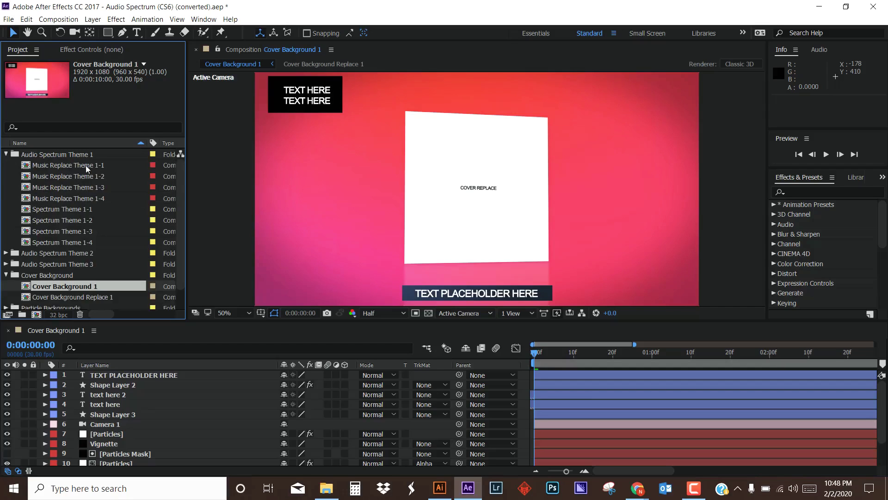
left_click(69, 212)
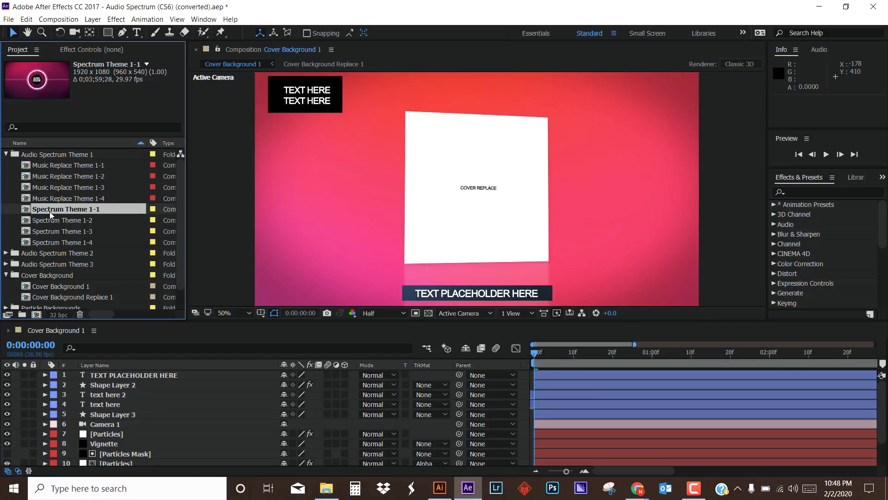
Preview the pink Spectrum Theme 1-1 and green Spectrum Theme 1-2 compositions near 57-58 seconds.
double_click(82, 208)
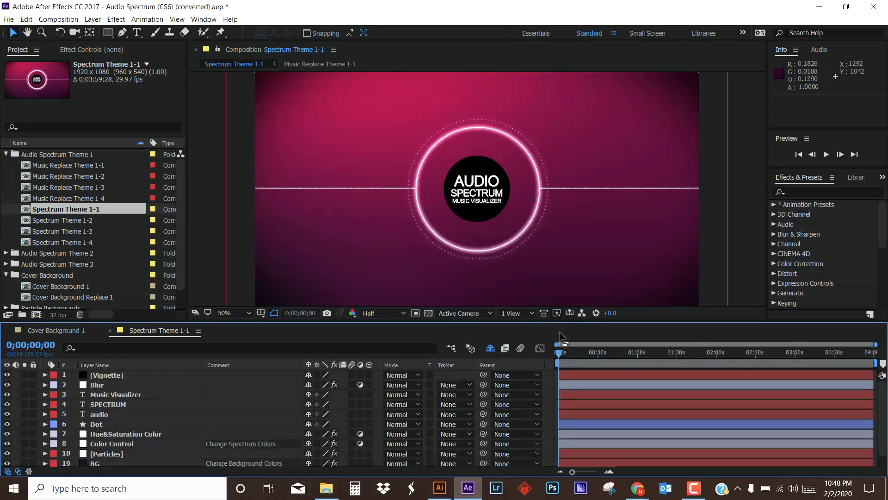
left_click_drag(589, 352, 635, 352)
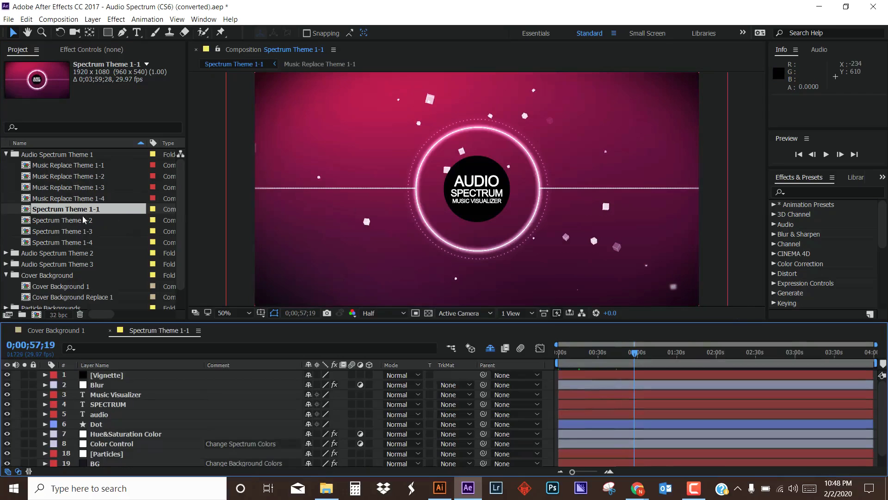
left_click(74, 221)
double_click(74, 221)
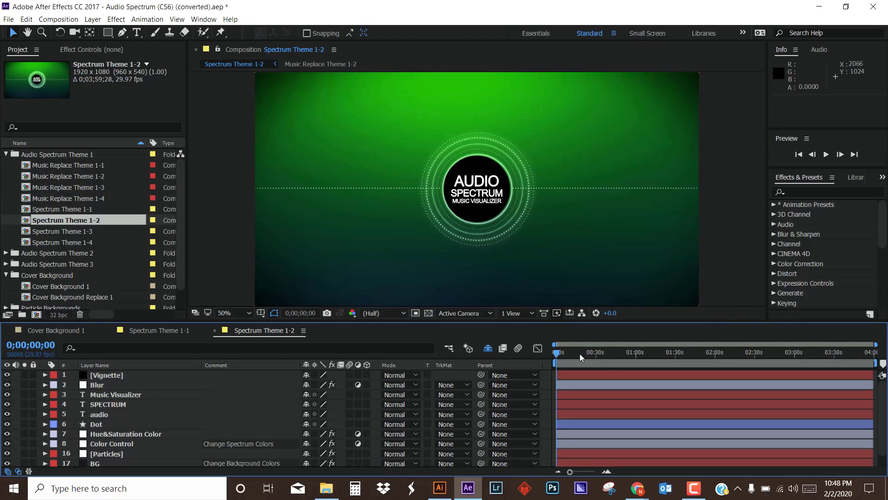
left_click_drag(560, 354, 633, 353)
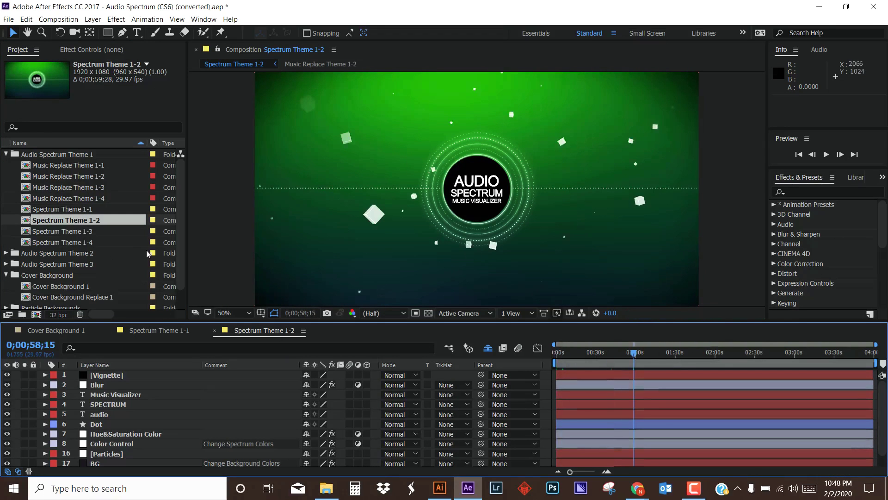
Open Spectrum Theme 2-1 from the Theme 2 folder and preview it at 0;01;05;10.
left_click(5, 154)
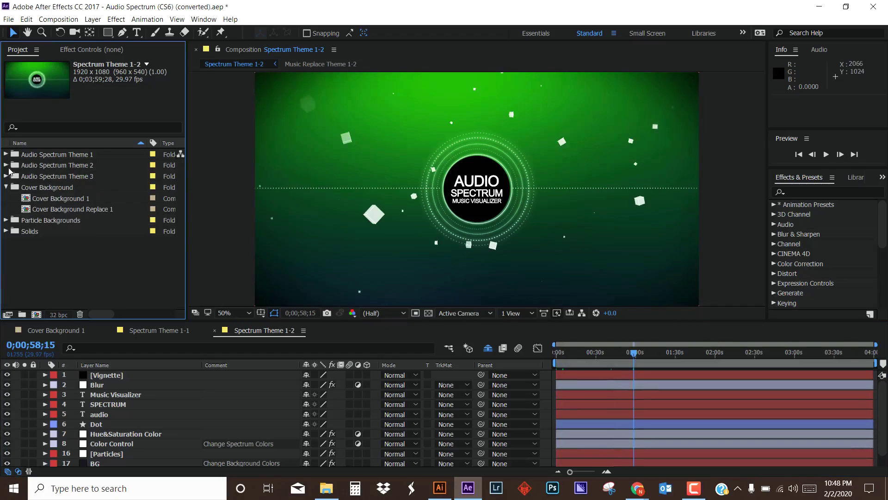
left_click(6, 165)
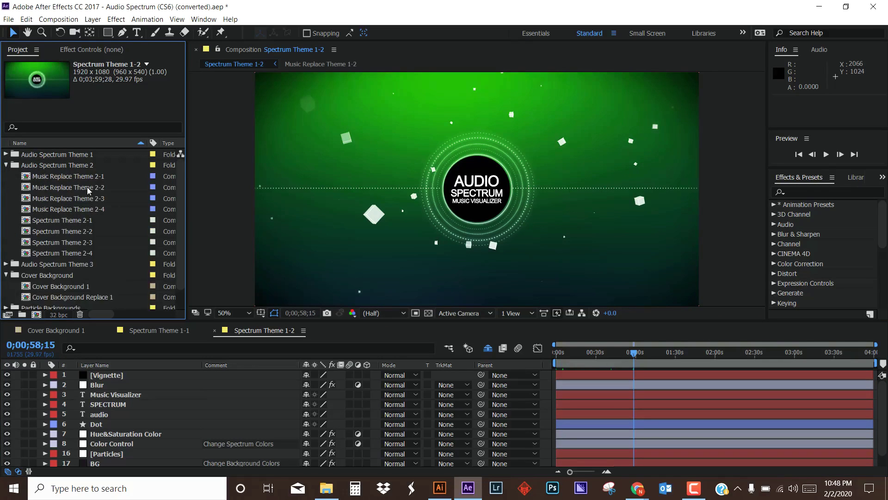
double_click(85, 222)
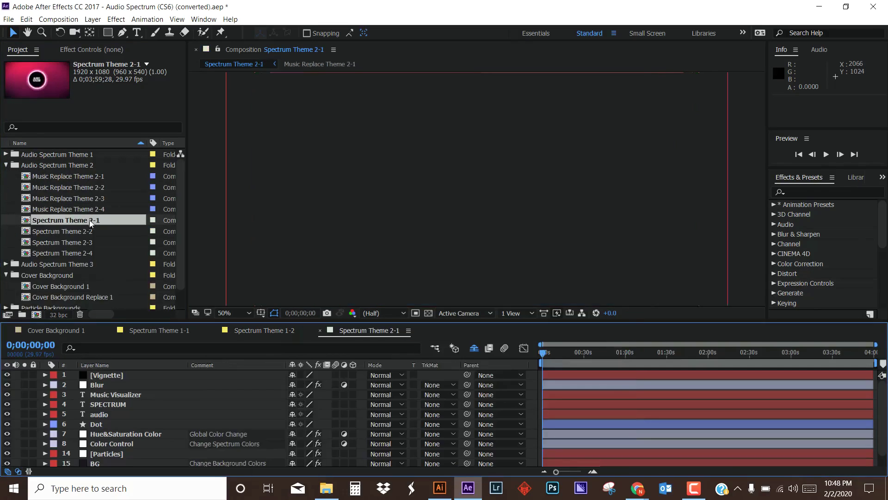
left_click(632, 352)
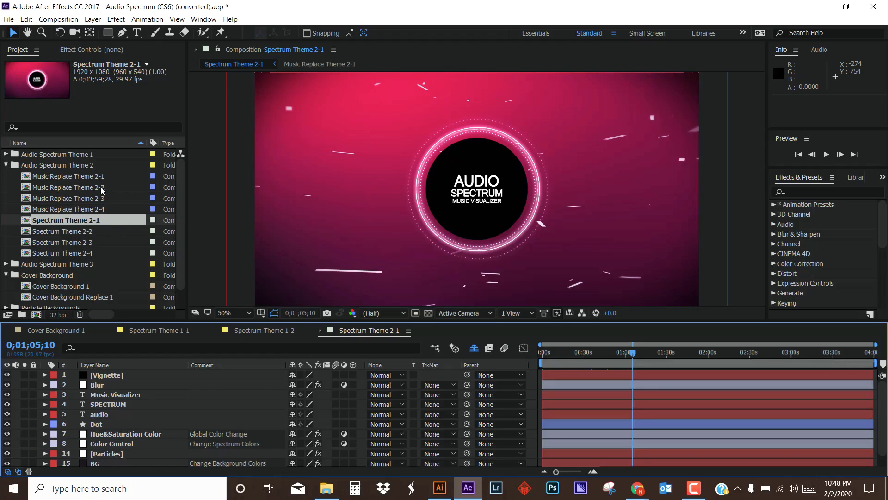
Make Spectrum Theme 1-1 the active composition again.
left_click(5, 165)
left_click(6, 154)
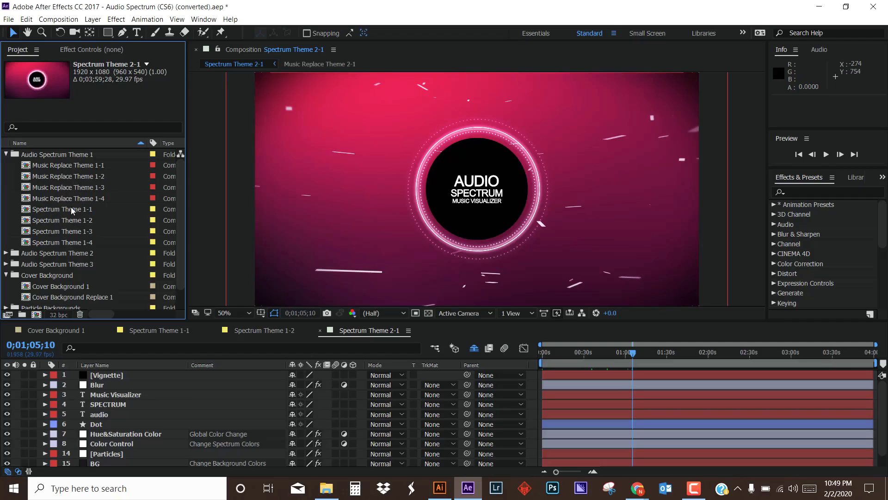
left_click(44, 211)
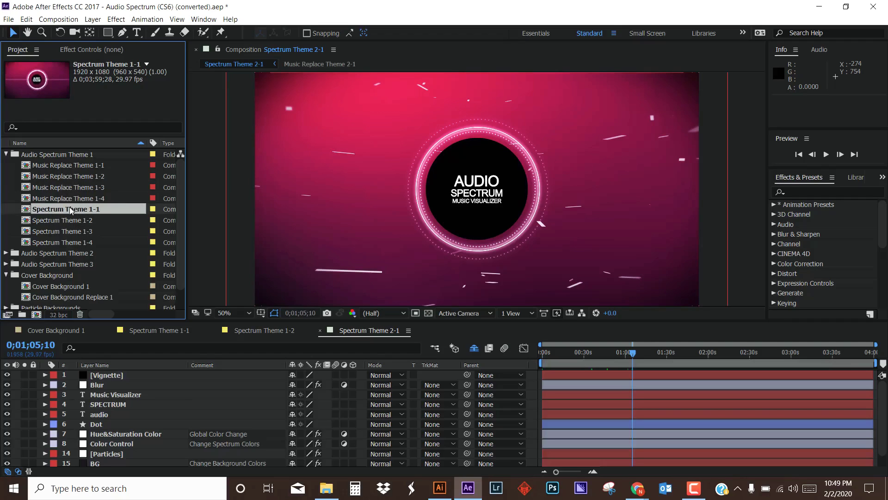
double_click(70, 210)
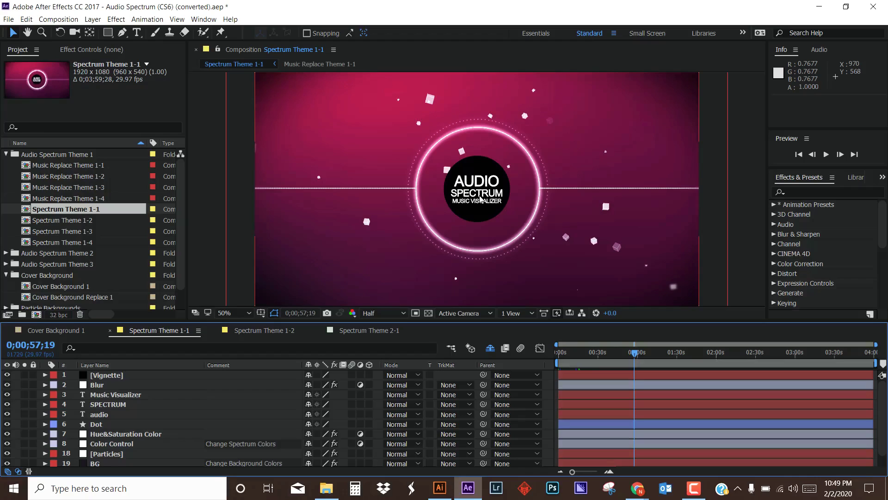
Delete the Music Visualizer text layer.
left_click(130, 396)
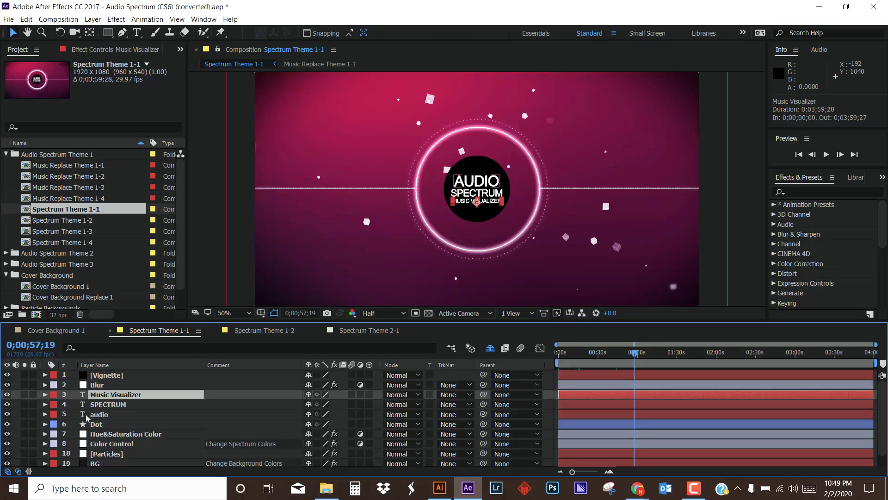
left_click(114, 415)
left_click(118, 406)
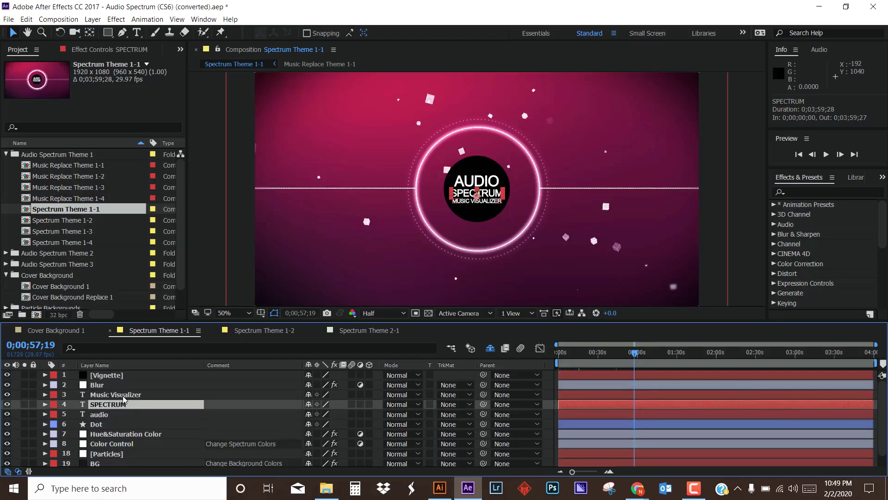
left_click(123, 396)
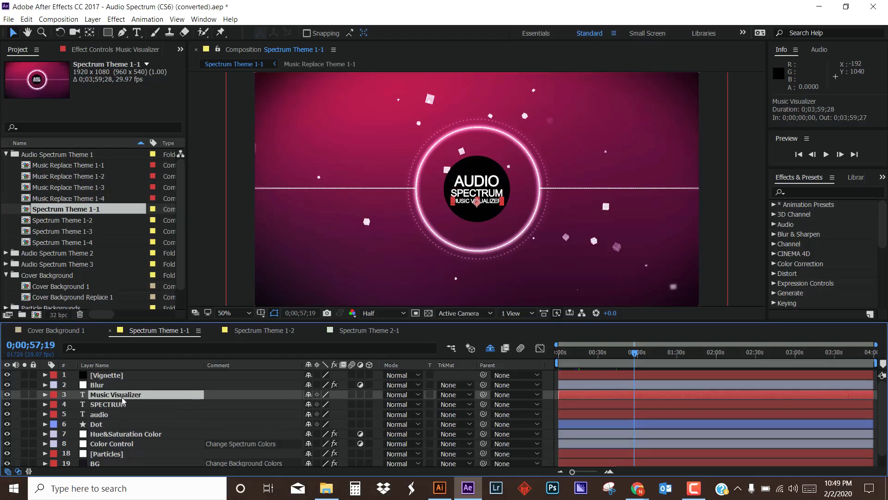
key("Delete")
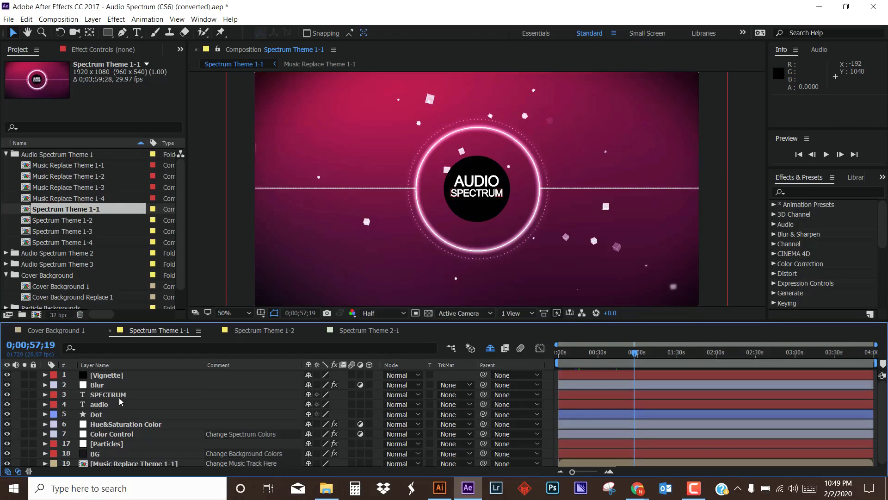
Retype the AUDIO and SPECTRUM titles as 'kashif' and 'fareed'.
double_click(124, 404)
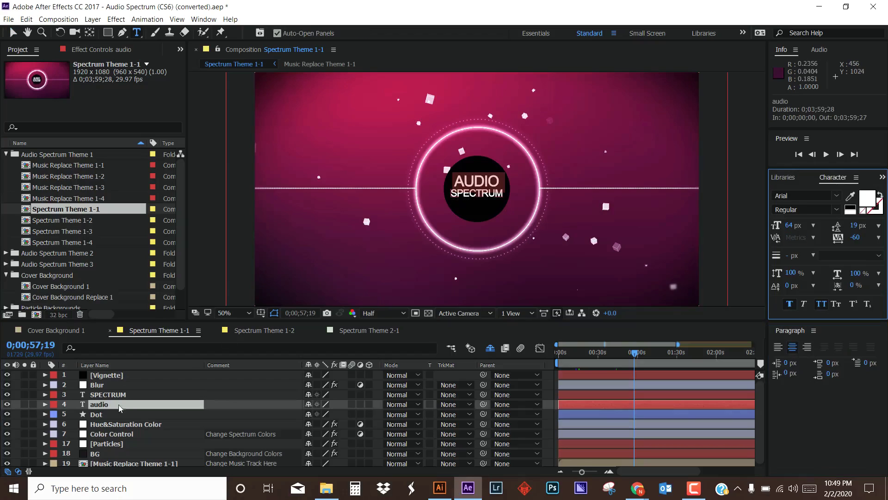
type("kashif")
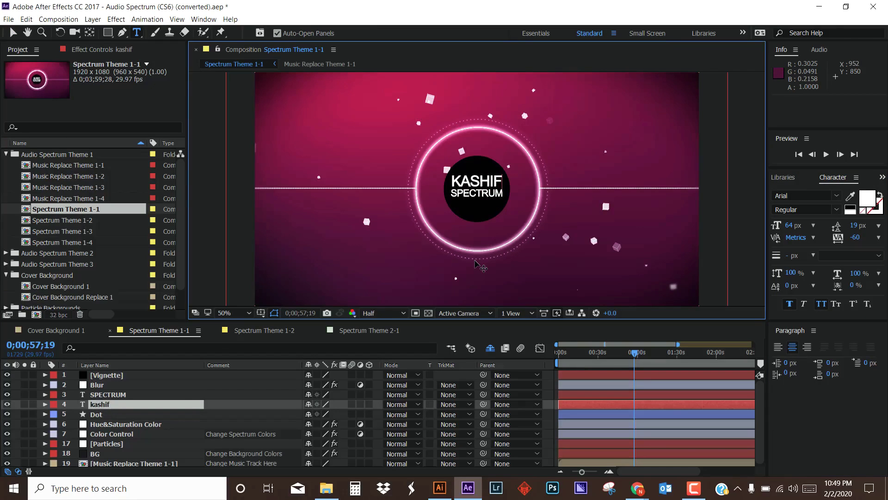
double_click(106, 395)
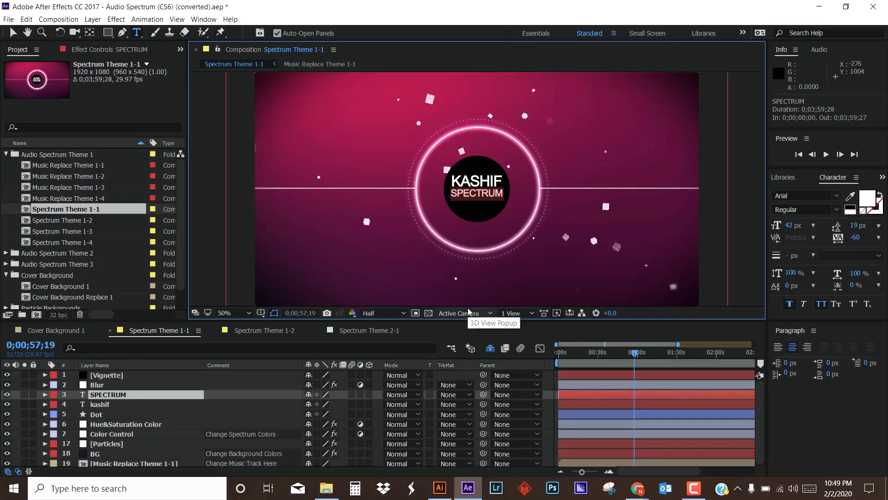
type("fareed")
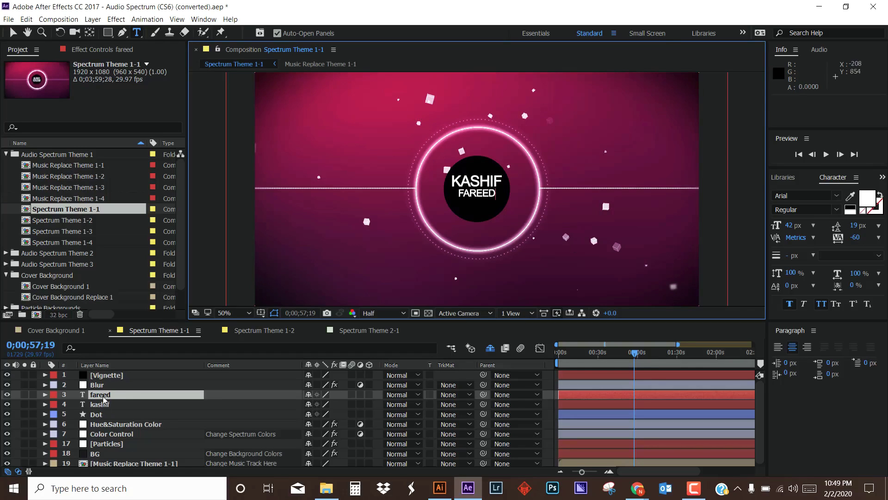
left_click(862, 207)
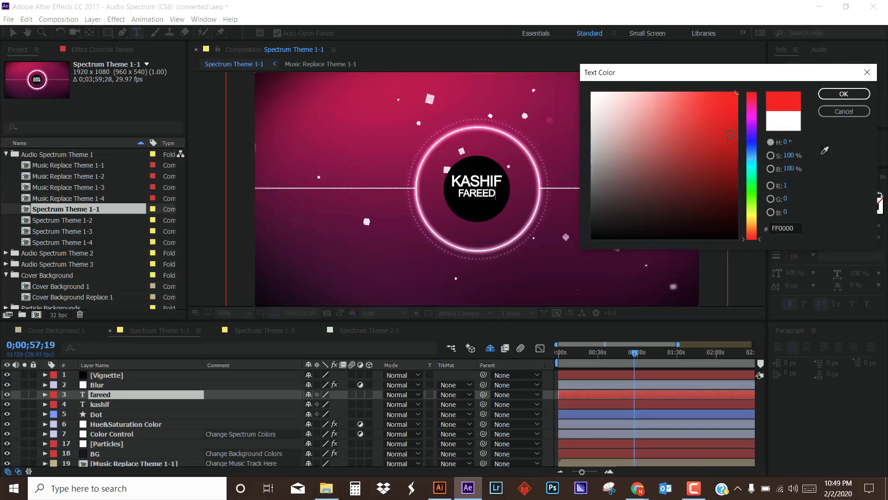
Make the KASHIF title text red (FF0000).
left_click(844, 94)
left_click(13, 32)
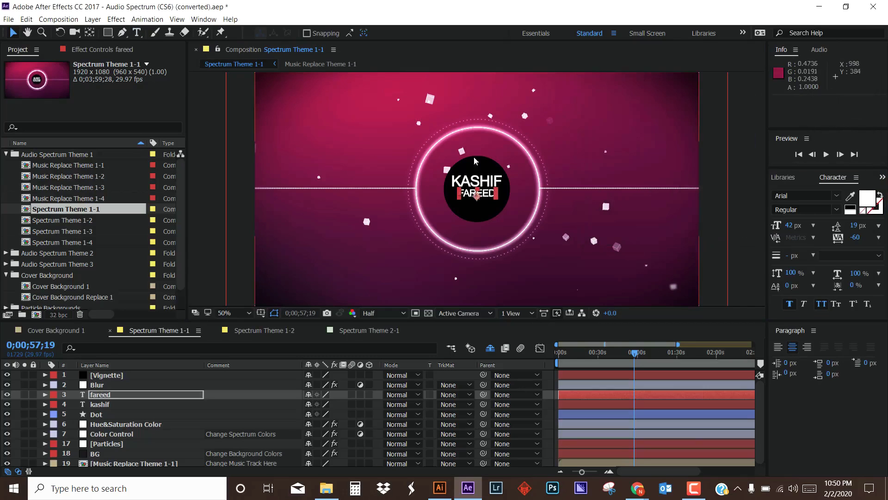
left_click(467, 194)
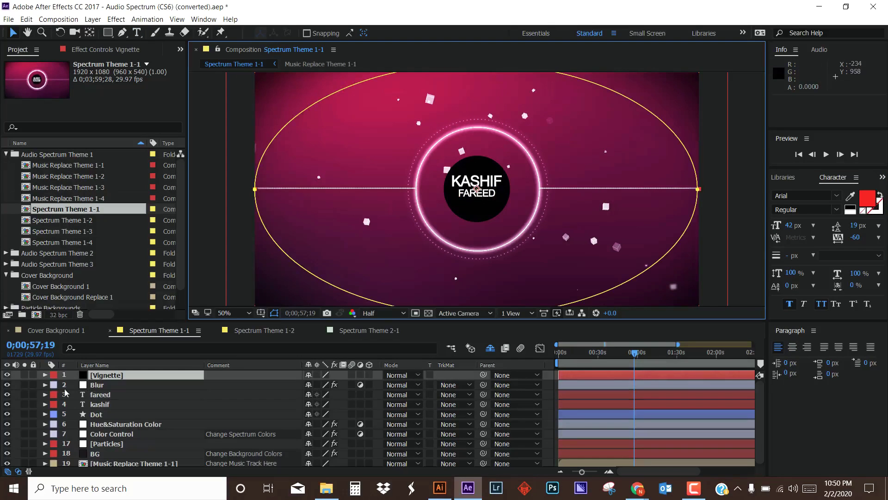
left_click(105, 404)
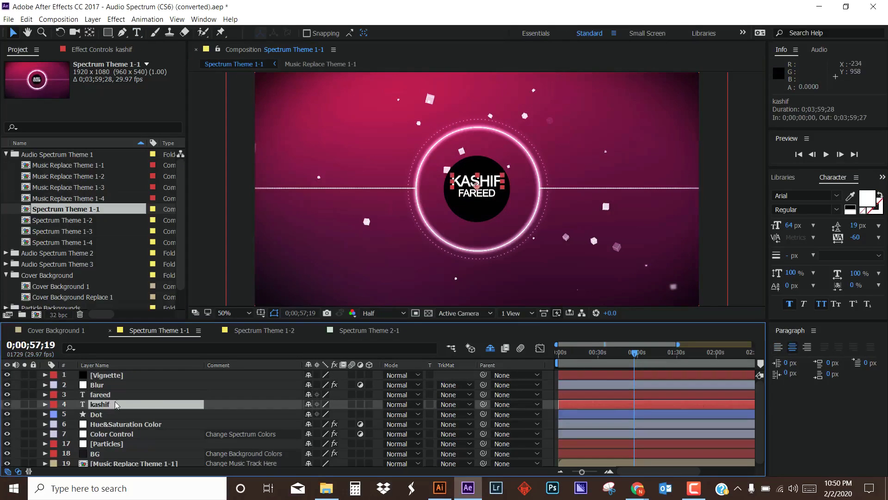
left_click(868, 198)
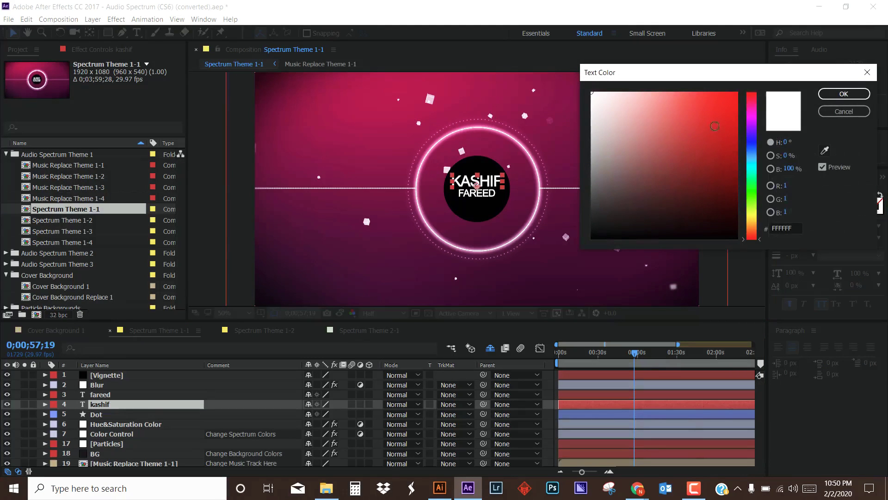
left_click(736, 95)
left_click(842, 95)
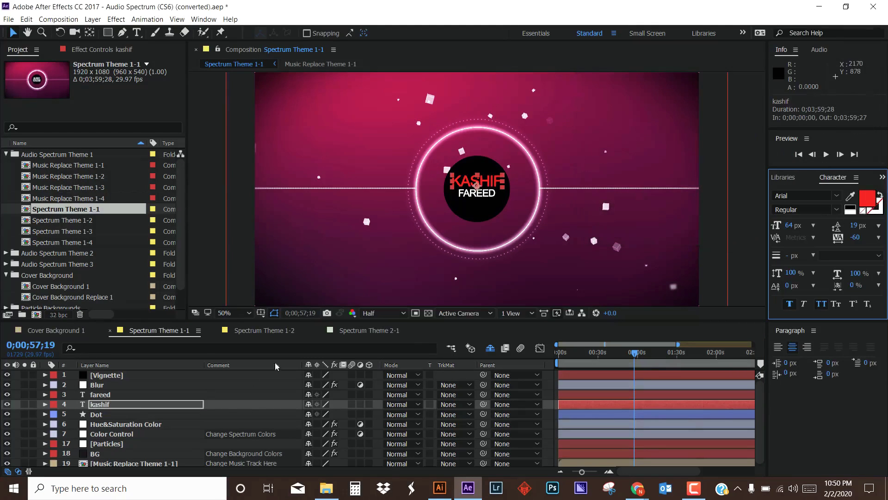
Make the FAREED title text bright green.
left_click(111, 394)
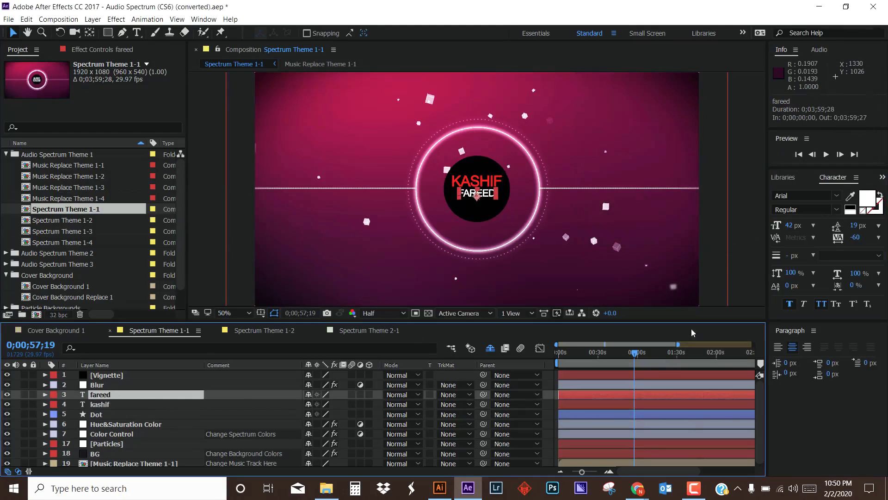
left_click(868, 196)
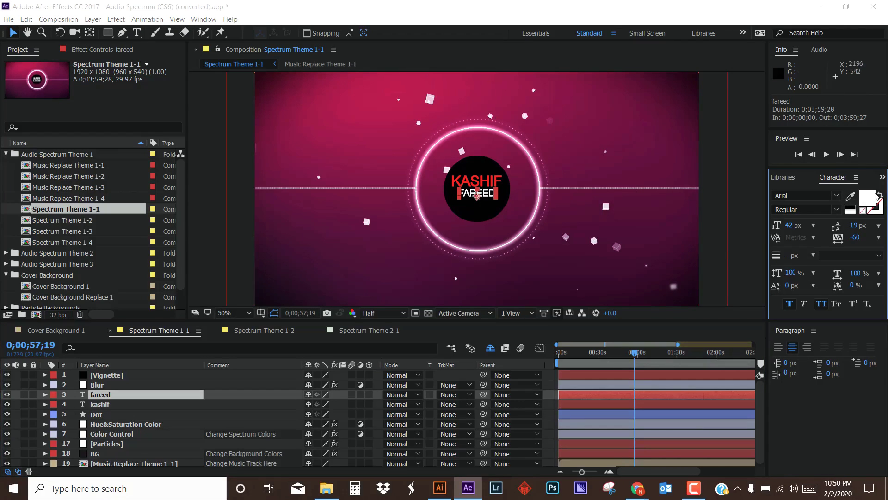
left_click(870, 198)
left_click(749, 187)
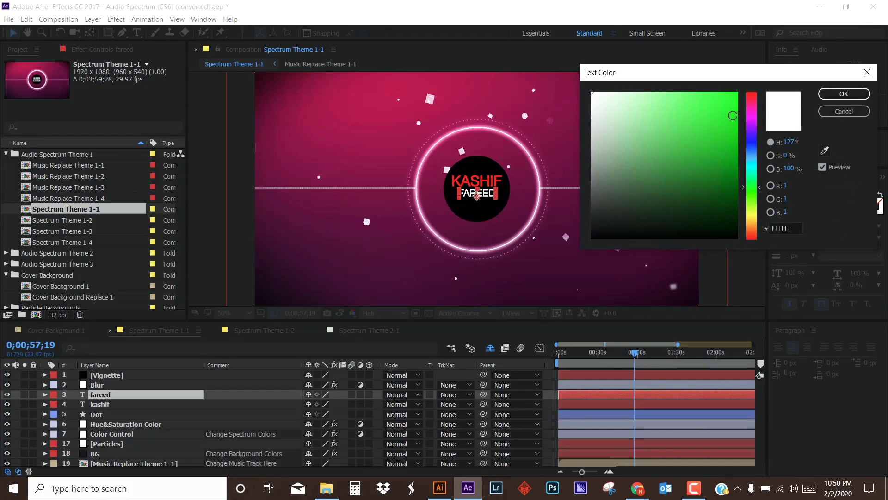
left_click(737, 112)
left_click(844, 94)
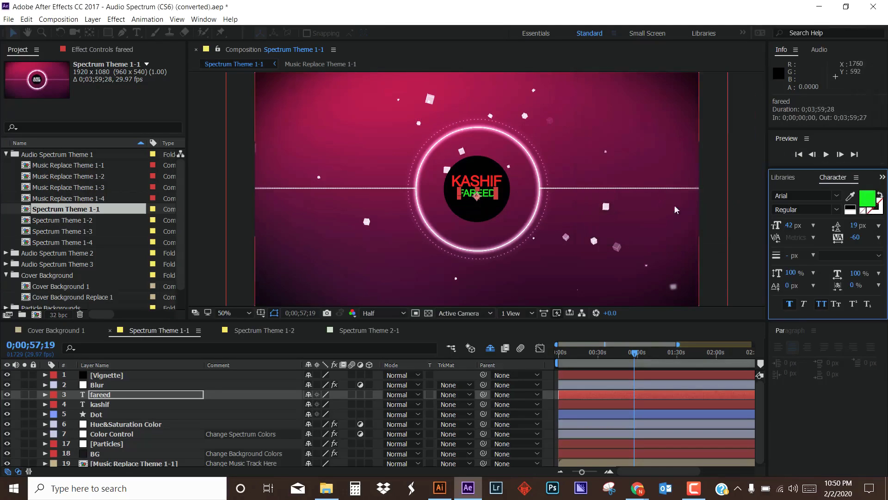
left_click(417, 153)
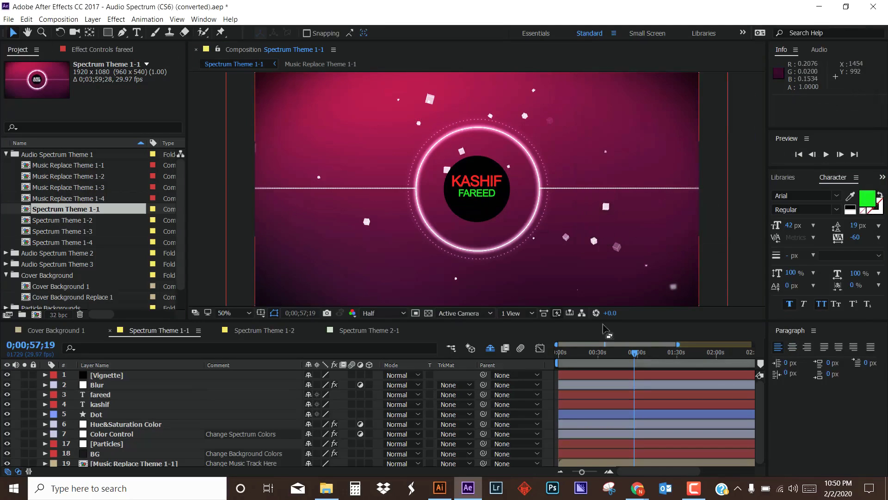
Reset the playhead to 0;00;00;00 and select the Music Replace Theme 1-1 composition.
left_click_drag(633, 355, 556, 353)
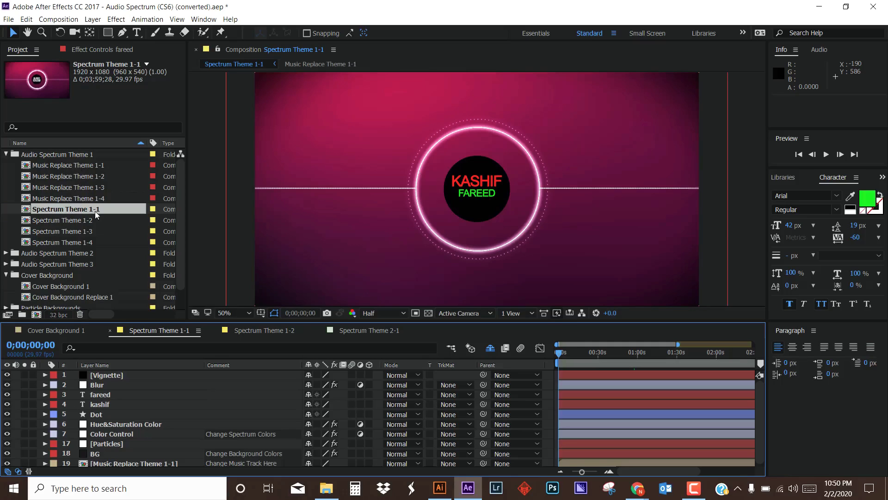
left_click(70, 165)
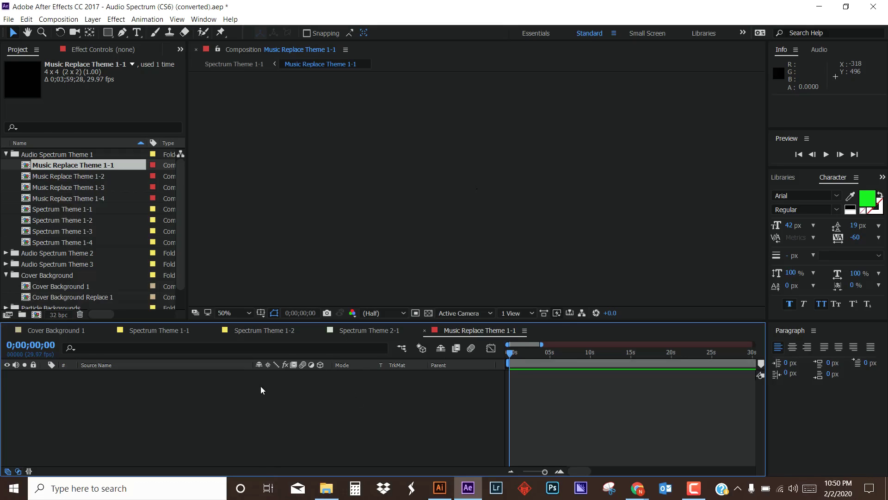
left_click(326, 488)
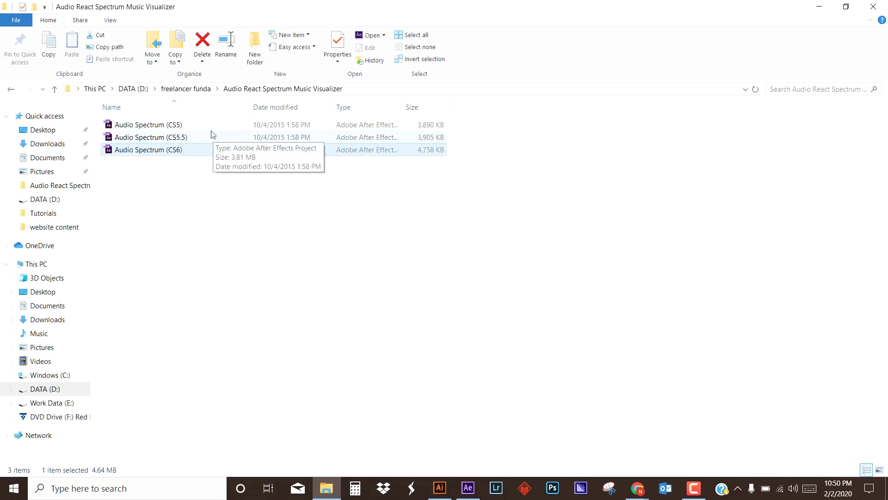
Drag the Untitled Project audio from DATA (D:) into the Music Replace Theme 1-1 timeline.
left_click(129, 89)
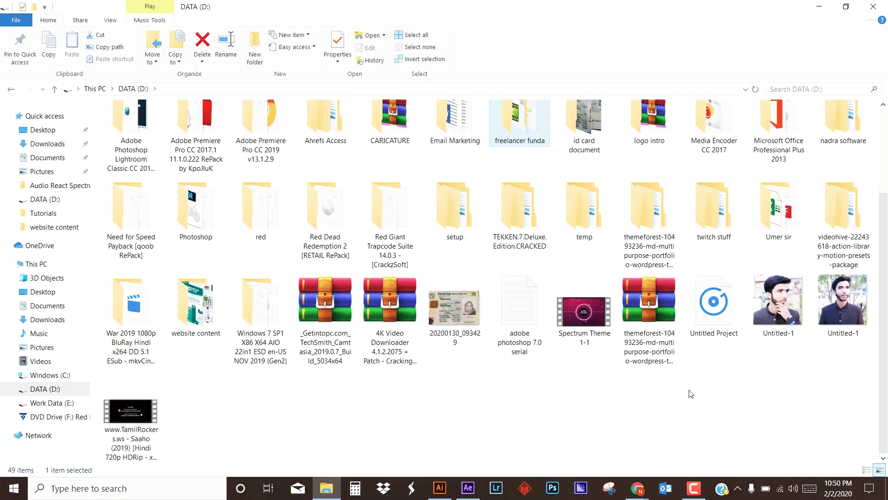
left_click(726, 299)
left_click_drag(720, 332, 147, 402)
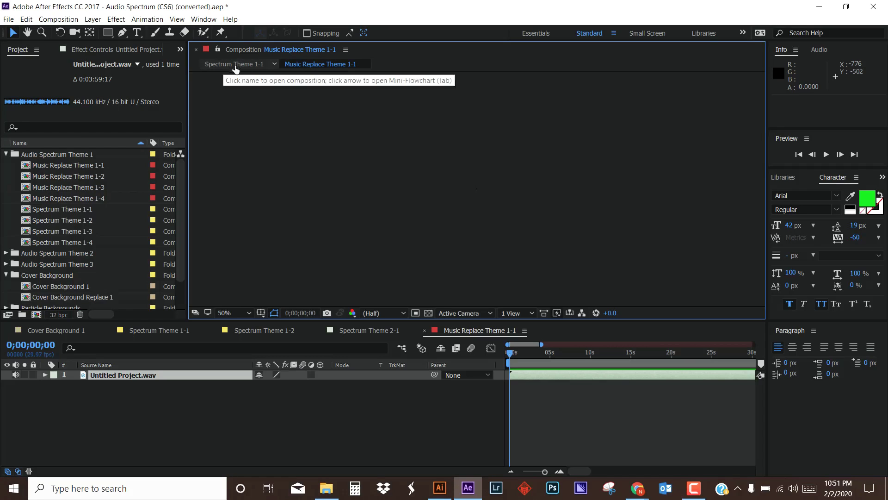
Return to the Spectrum Theme 1-1 composition via its breadcrumb.
left_click(241, 68)
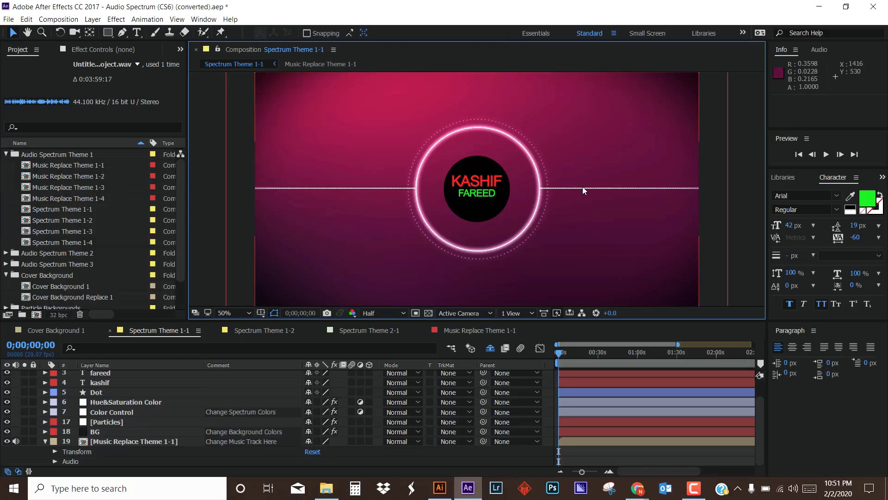
left_click(78, 211)
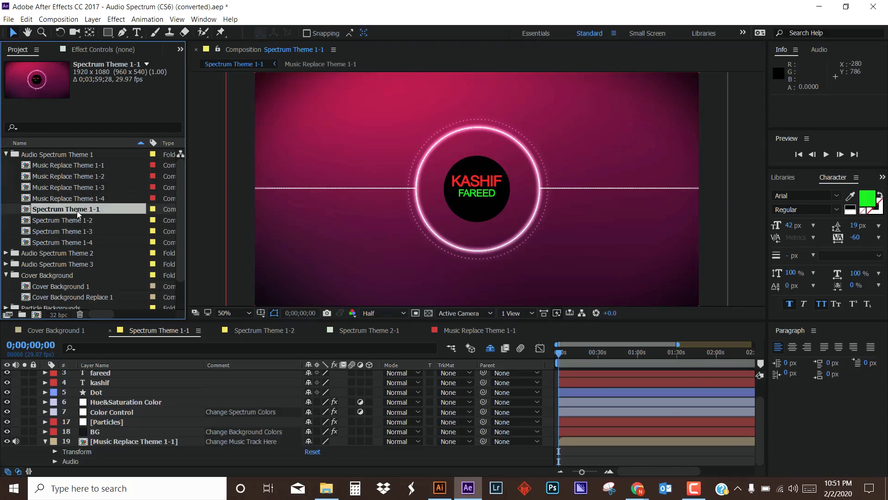
right_click(77, 213)
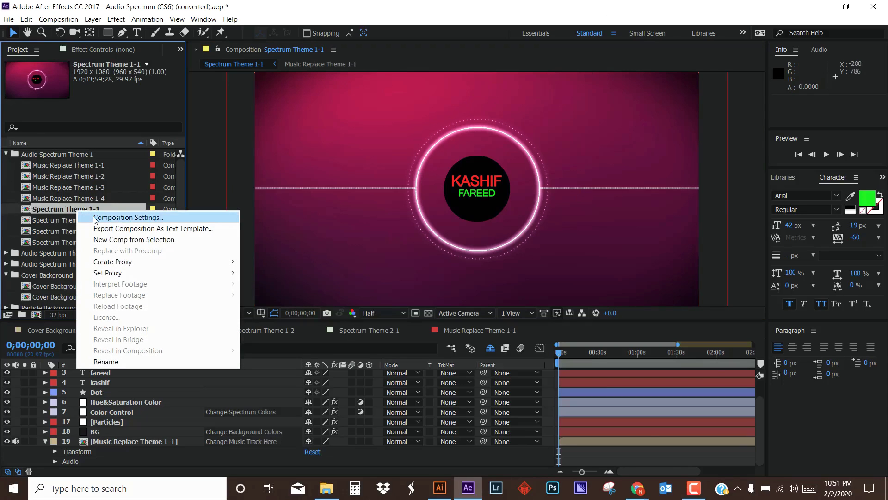
left_click(132, 218)
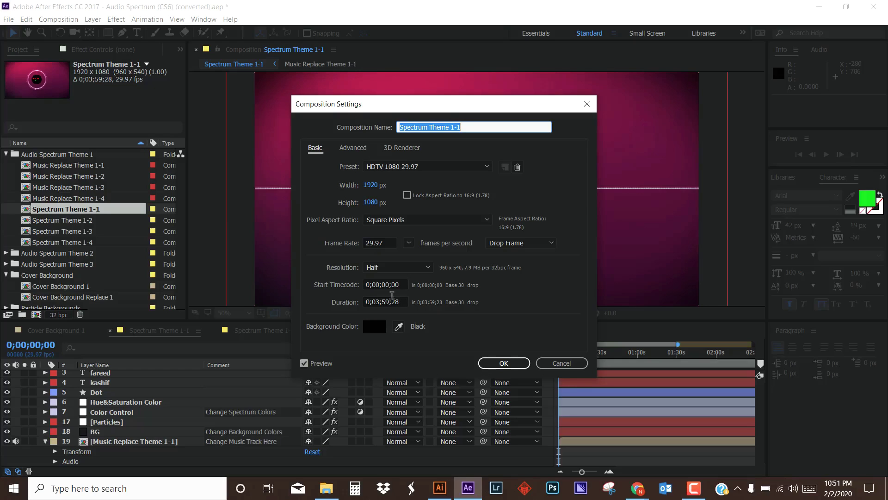
left_click_drag(373, 298, 378, 299)
left_click(388, 301)
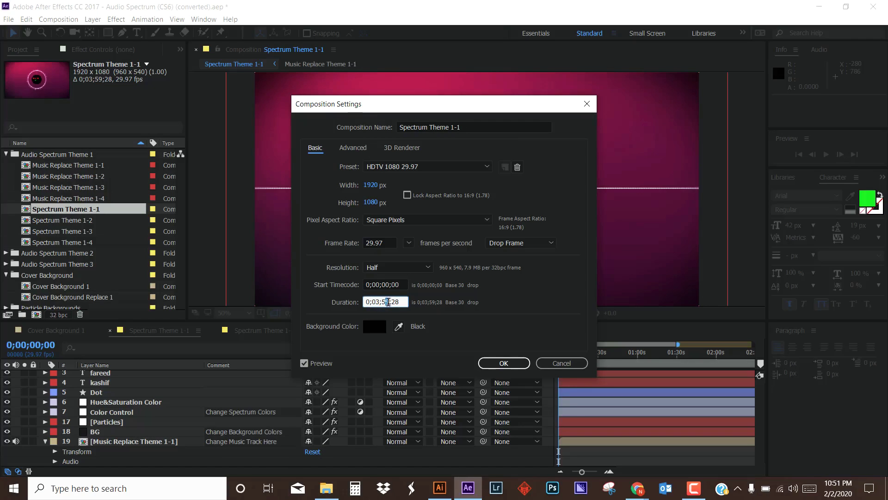
left_click_drag(386, 302, 391, 301)
left_click(559, 362)
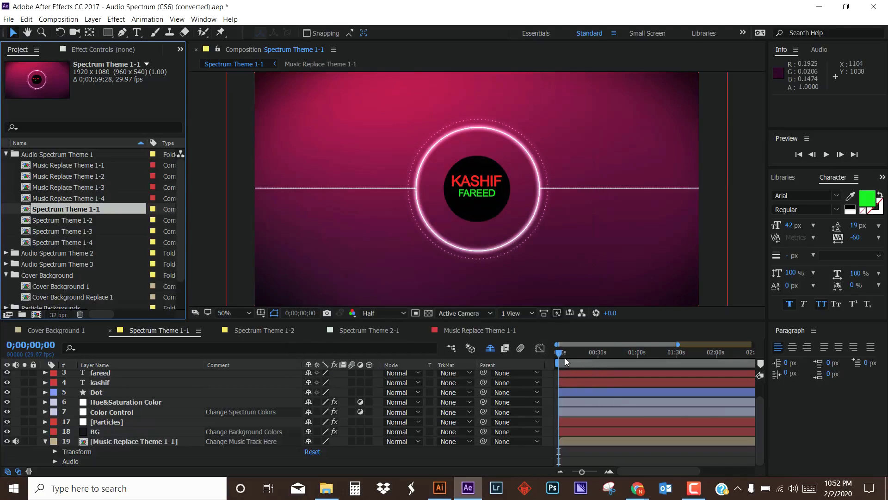
Set preview resolution to Quarter, play the composition, and show the Audio level meters.
left_click(400, 314)
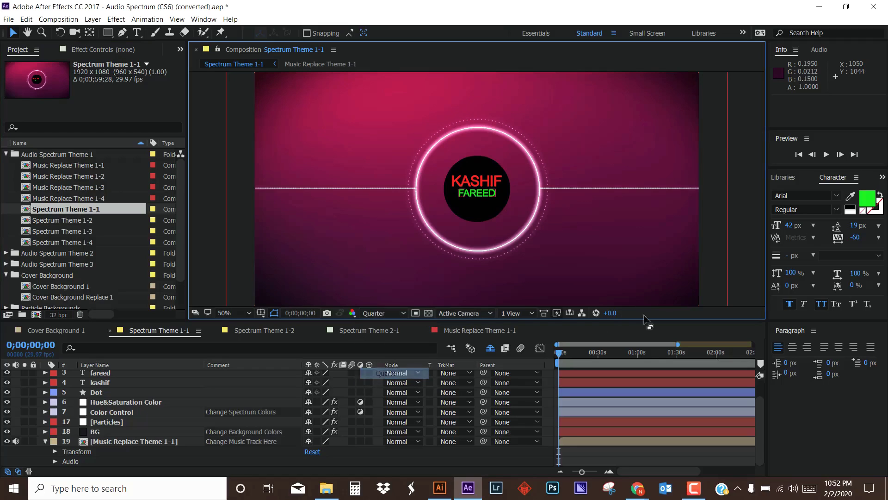
left_click(388, 372)
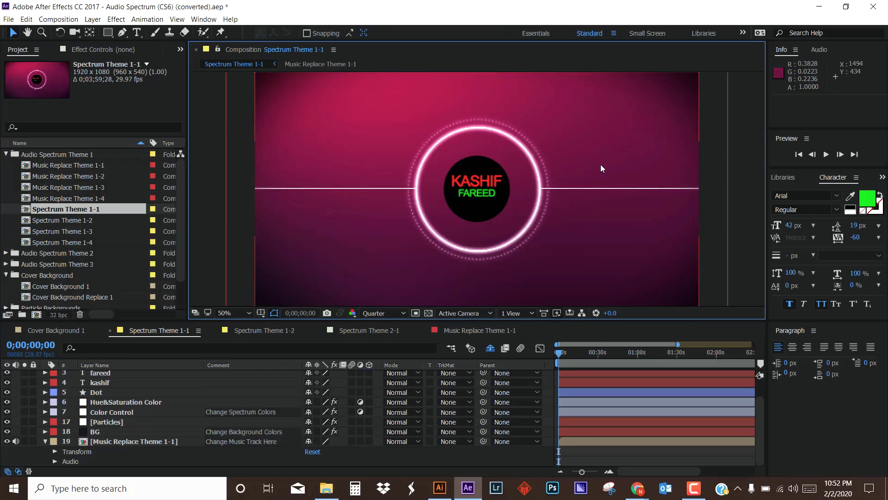
key("space")
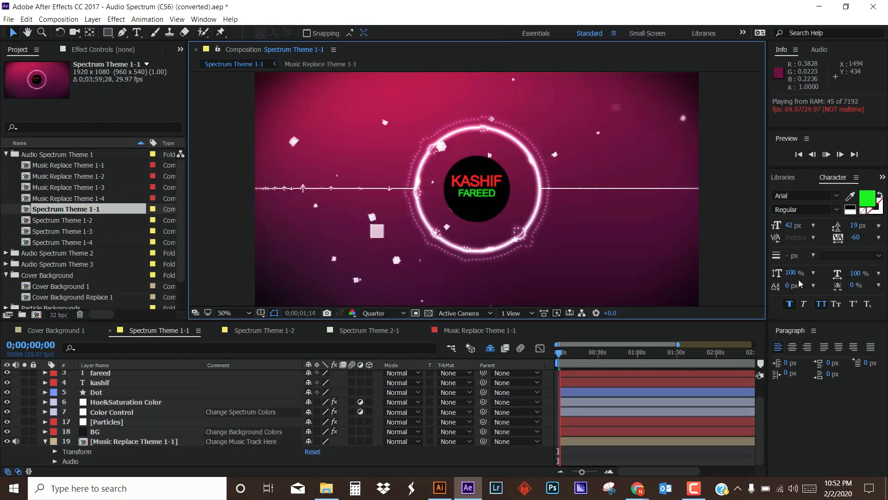
left_click(793, 488)
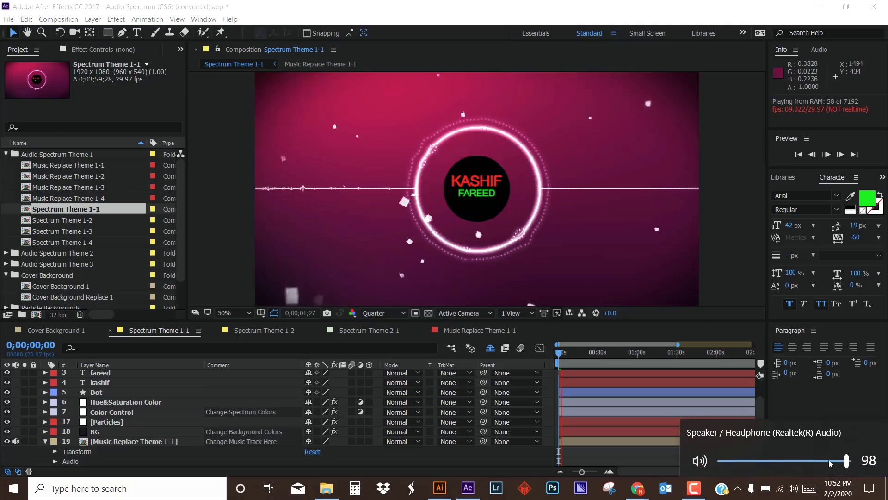
left_click_drag(579, 5, 758, 51)
double_click(757, 51)
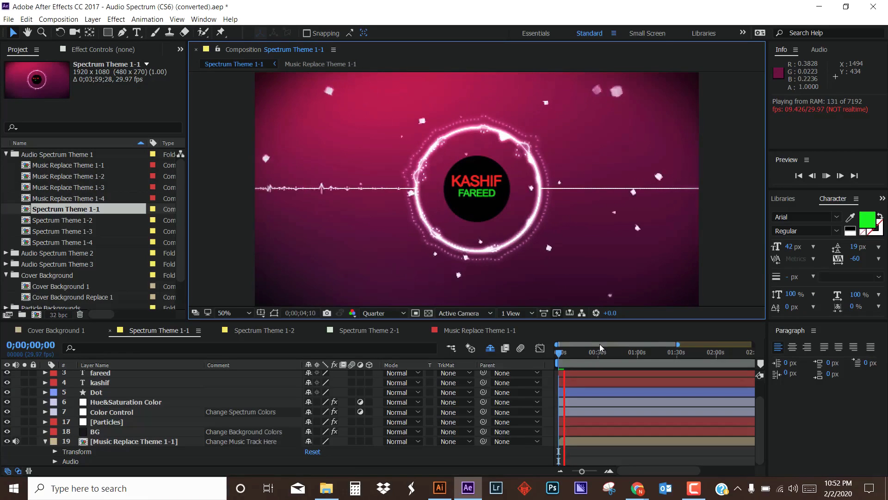
left_click(818, 50)
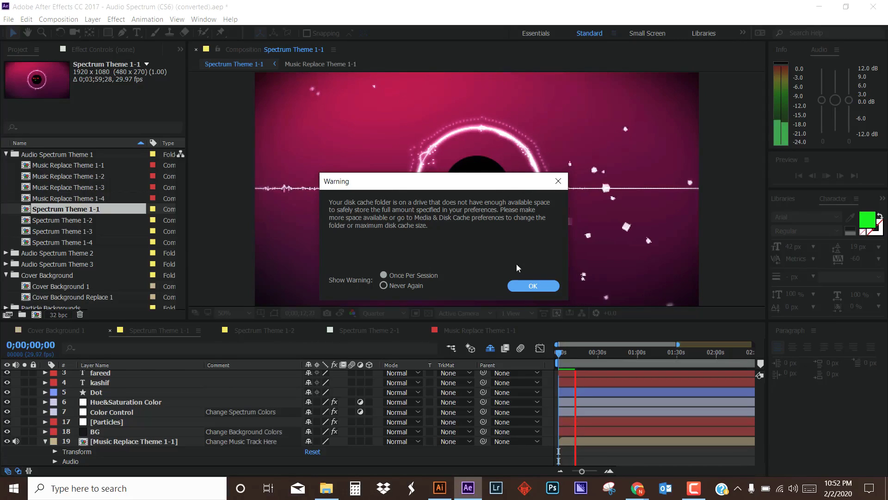
Dismiss the disk cache warning, stop playback, and return the playhead to 0;00;00;00.
left_click(530, 282)
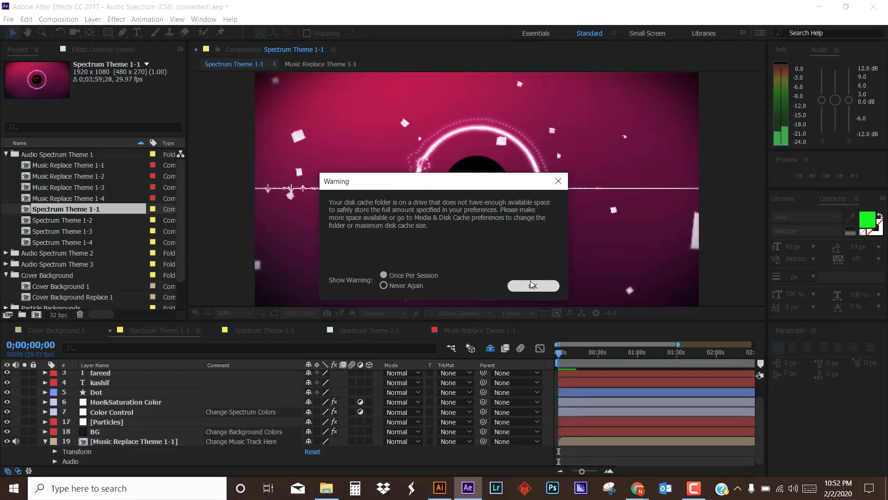
left_click(611, 294)
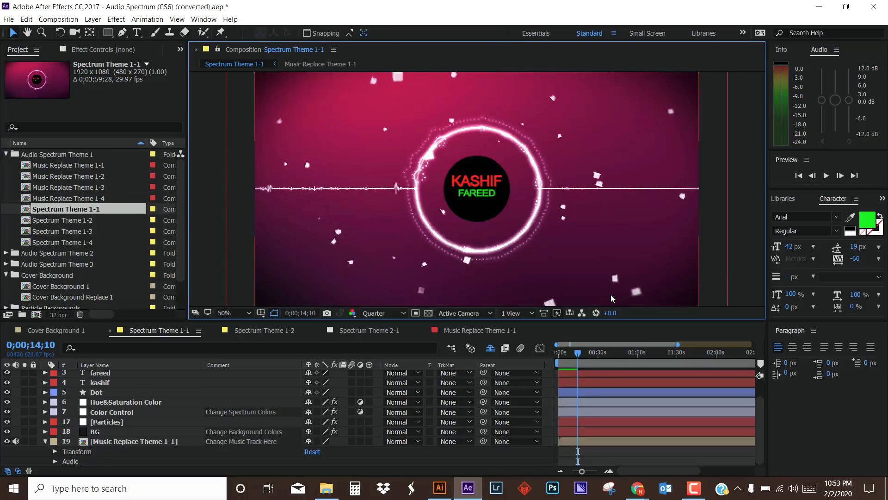
left_click_drag(578, 354, 555, 356)
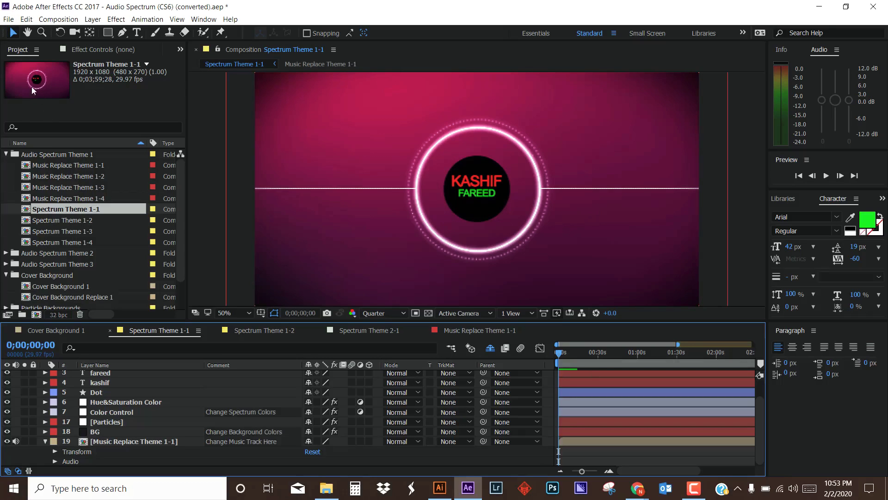
Add the Spectrum Theme 1-1 composition to the Adobe Media Encoder queue from File > Export.
left_click(8, 19)
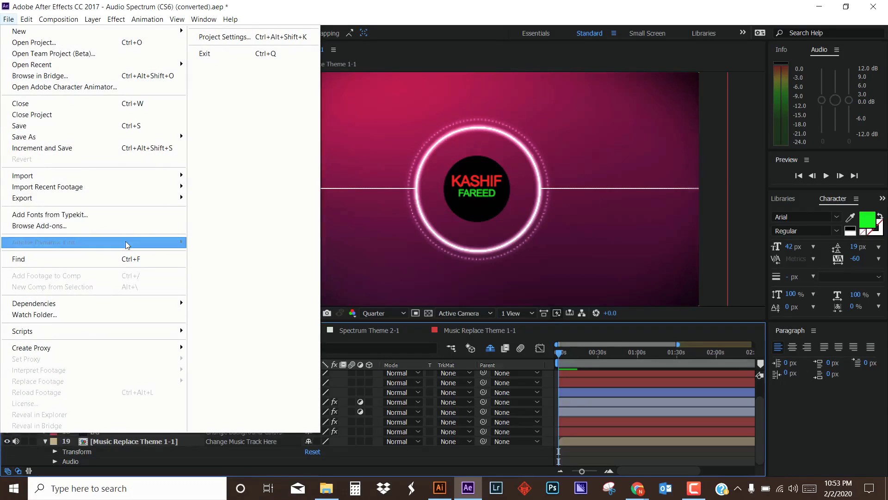
mouse_move(149, 203)
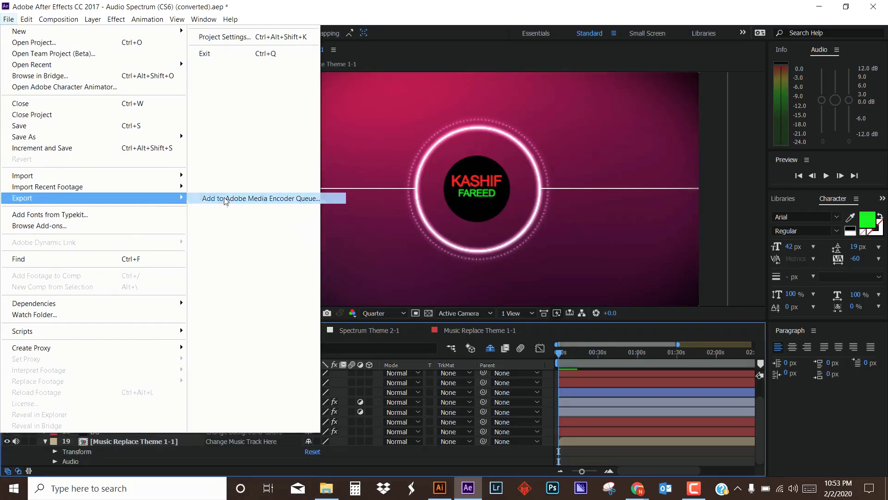
left_click(224, 202)
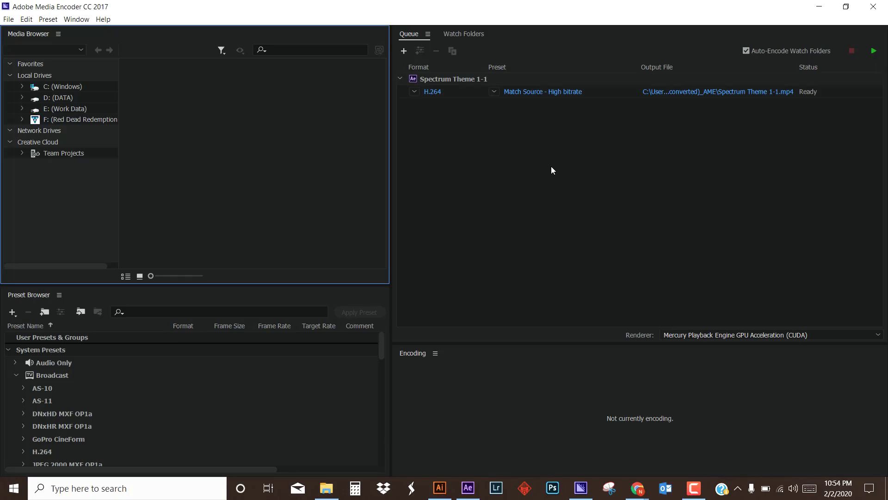
Output Spectrum Theme 1-1 as H.264 MP4 to DATA (D:), overwrite the old file, and start the queue.
left_click(414, 92)
left_click(476, 239)
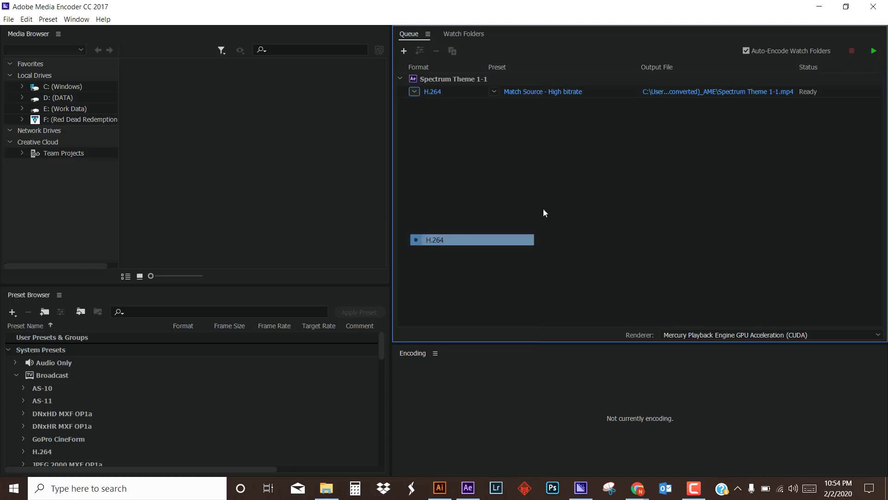
left_click(697, 93)
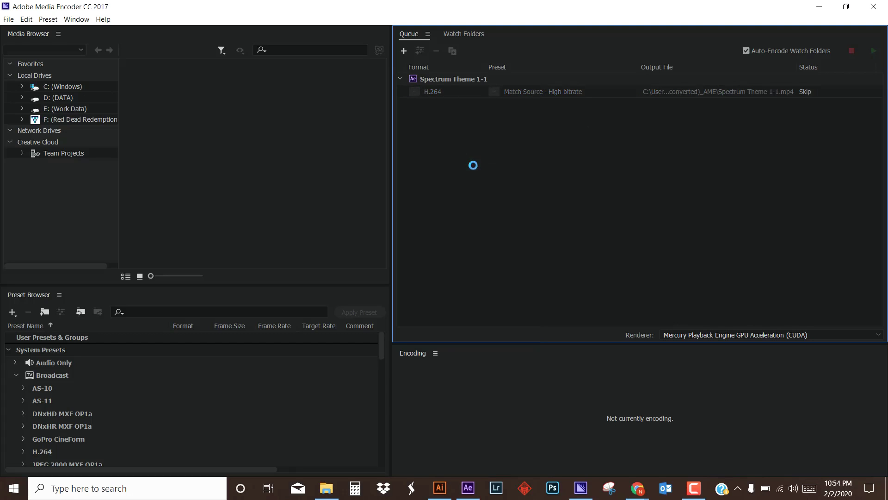
scroll(49, 171, "down", 1)
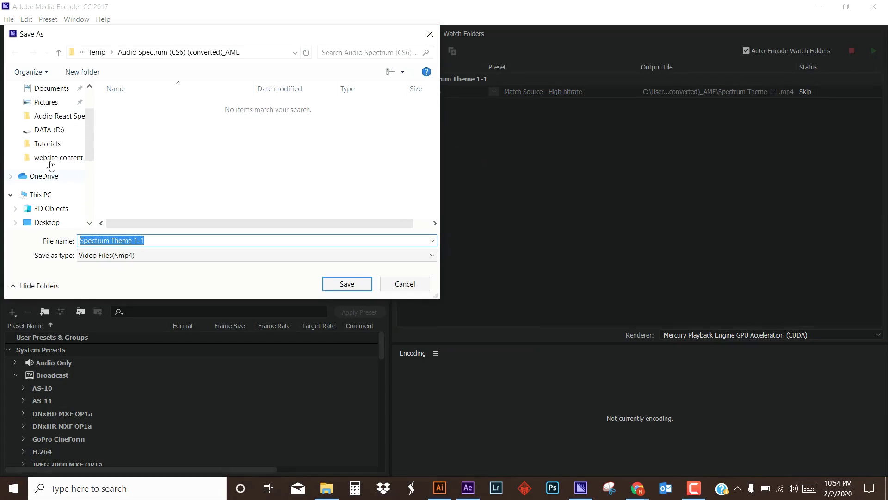
left_click(54, 130)
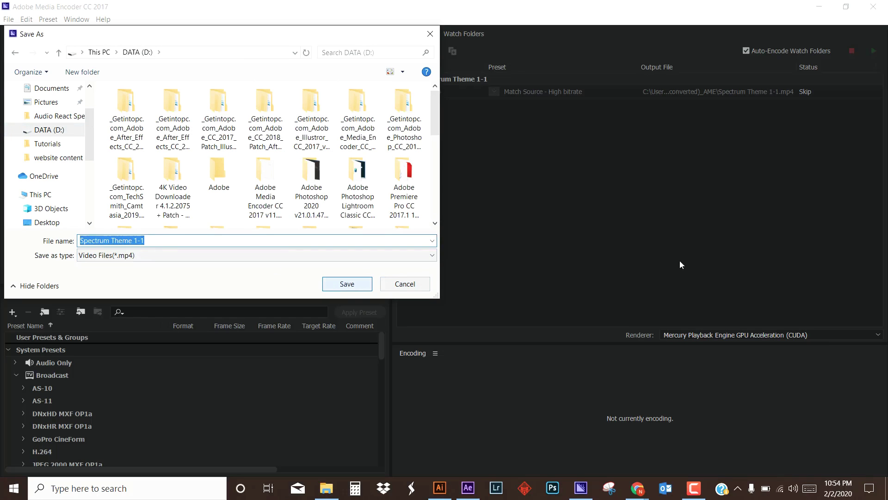
key("Return")
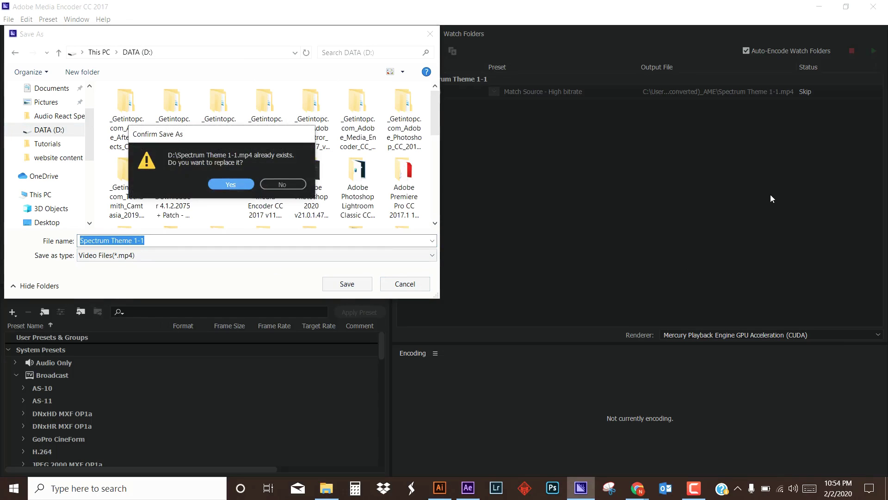
left_click(243, 184)
left_click(874, 51)
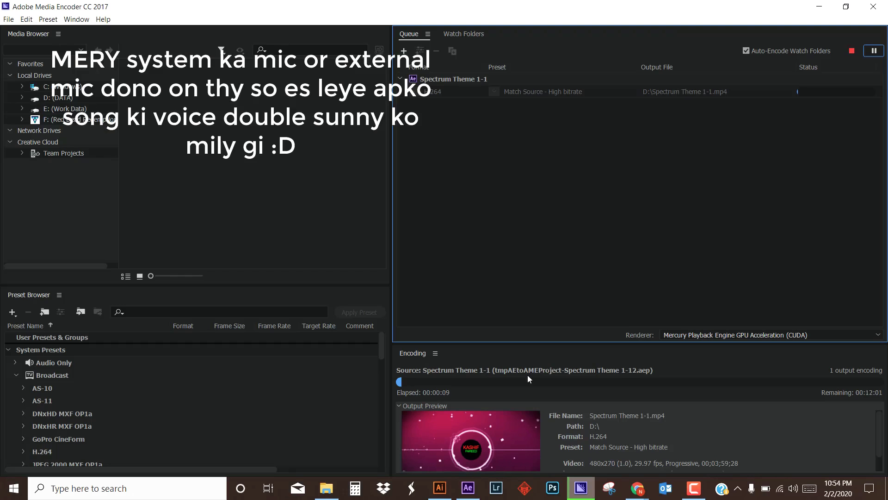
Let Media Encoder encode Spectrum Theme 1-1 to D:\Spectrum Theme 1-1.mp4, then click the taskbar.
left_click(694, 488)
Play the rendered Spectrum Theme 1-1.mp4 full-screen in the Movies & TV player.
left_click(843, 445)
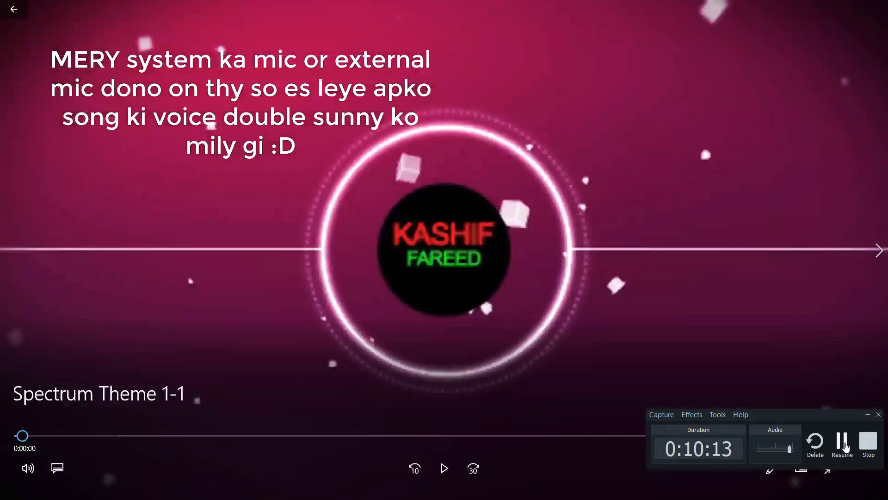